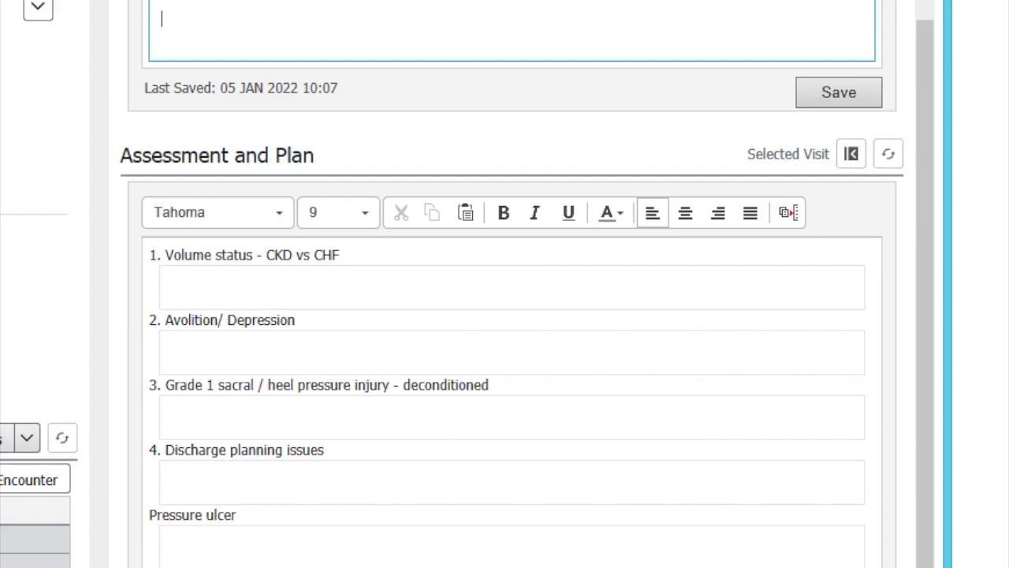
# Insert the 02_meds_inpatient and 04_COVIDvax autotexts on separate lines of the note.
pyautogui.write(',,,')
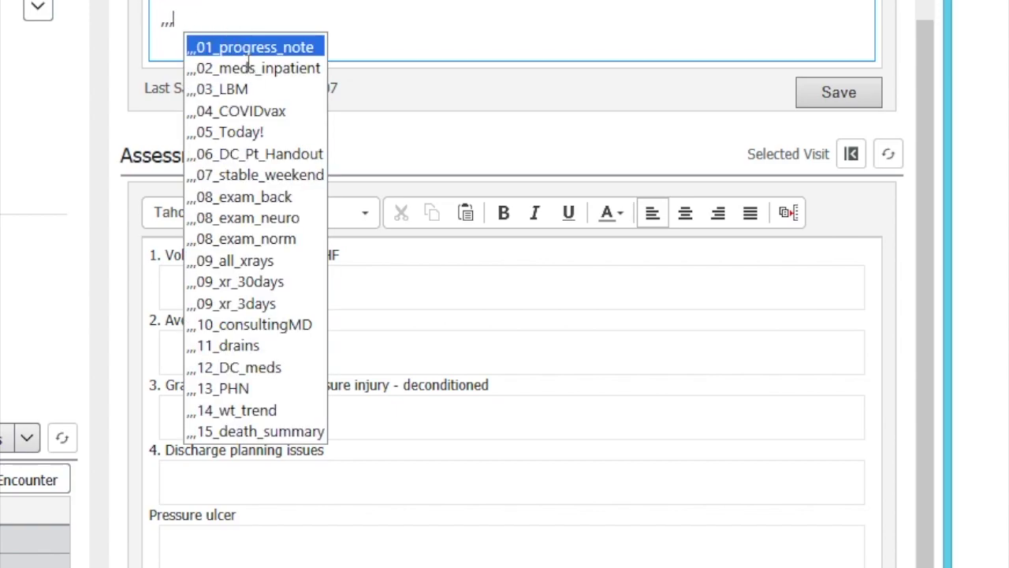
pyautogui.click(249, 68)
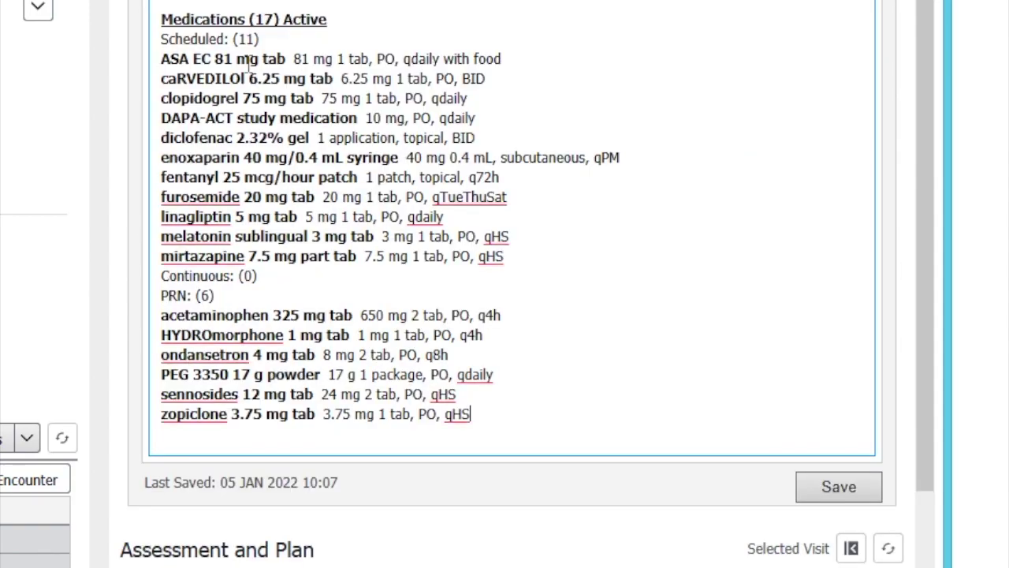
pyautogui.press('Return')
pyautogui.press('Return')
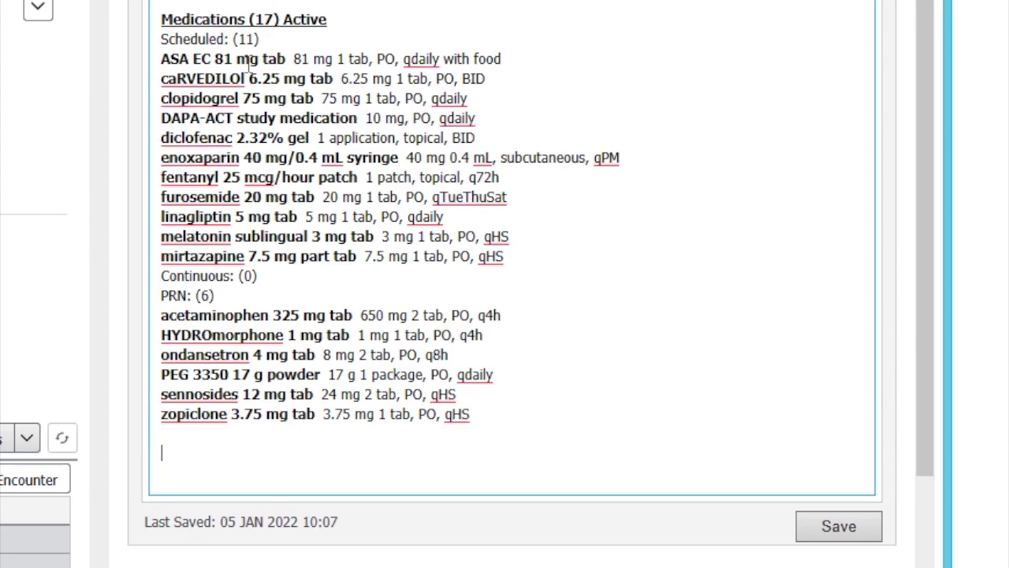
pyautogui.write(',,,')
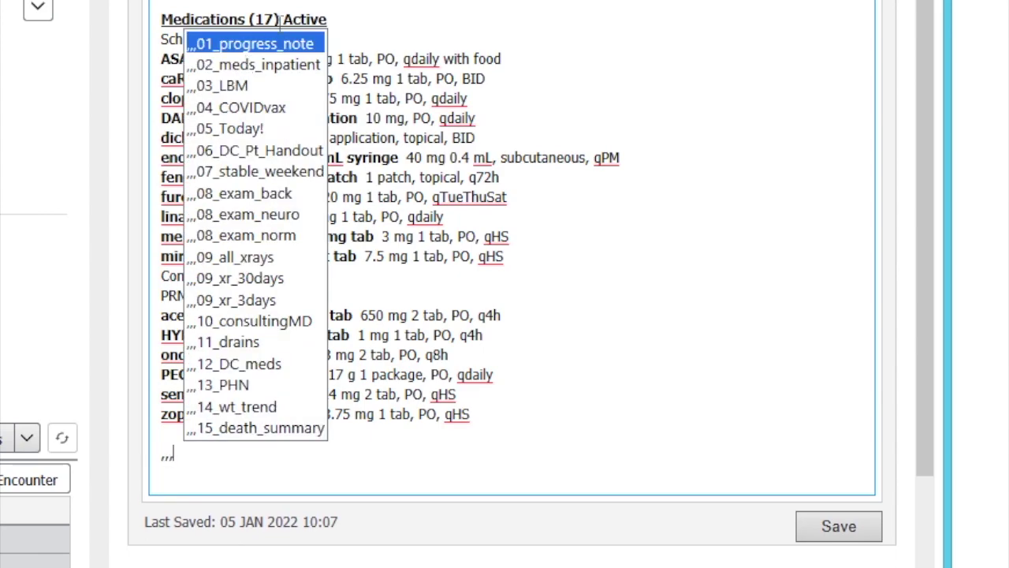
pyautogui.click(260, 108)
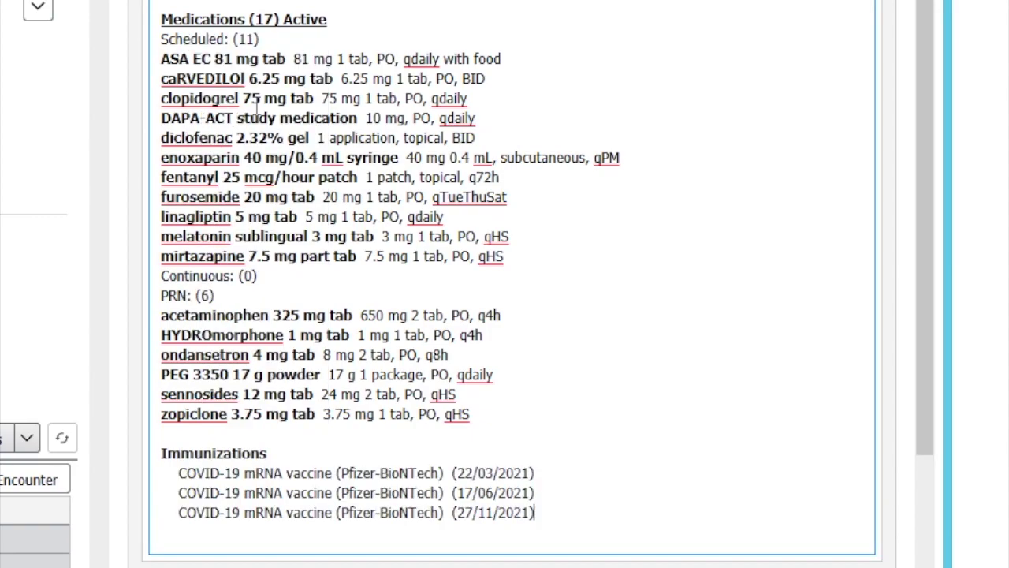
pyautogui.press('Return')
pyautogui.press('Return')
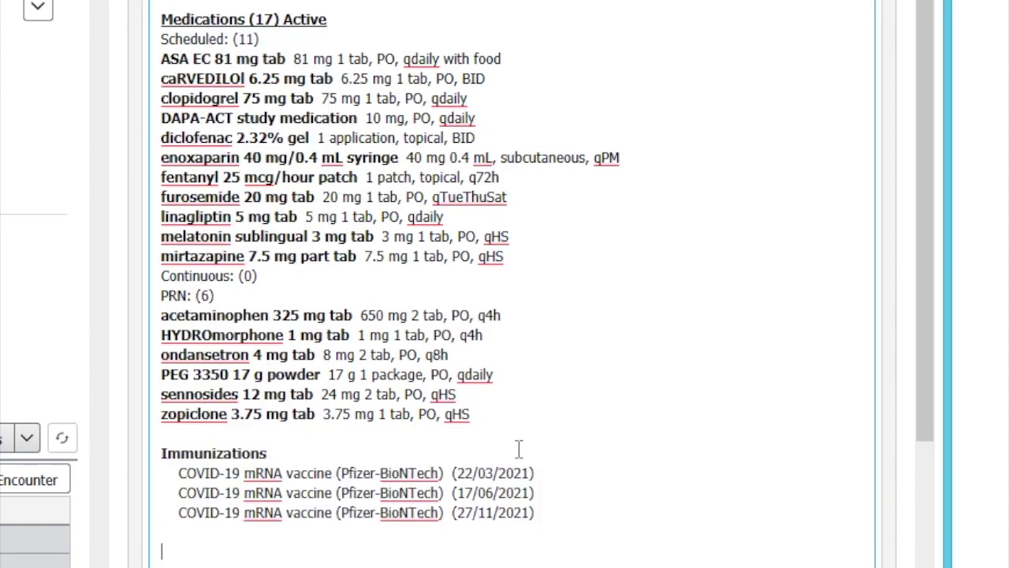
# Insert the 08_exam_norm exam and replace No crackles with 'crackles left base'.
pyautogui.write(',,,')
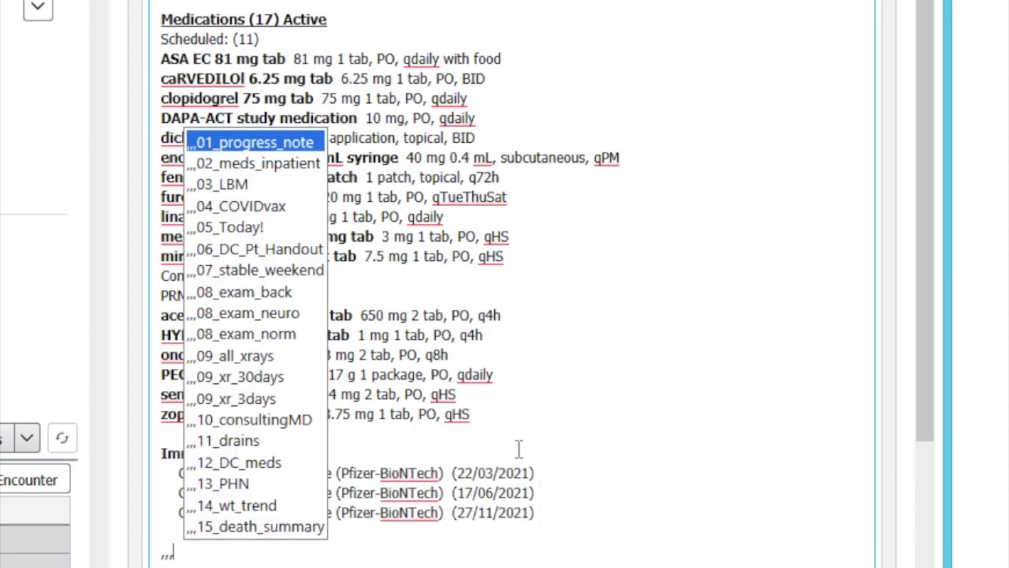
pyautogui.click(237, 345)
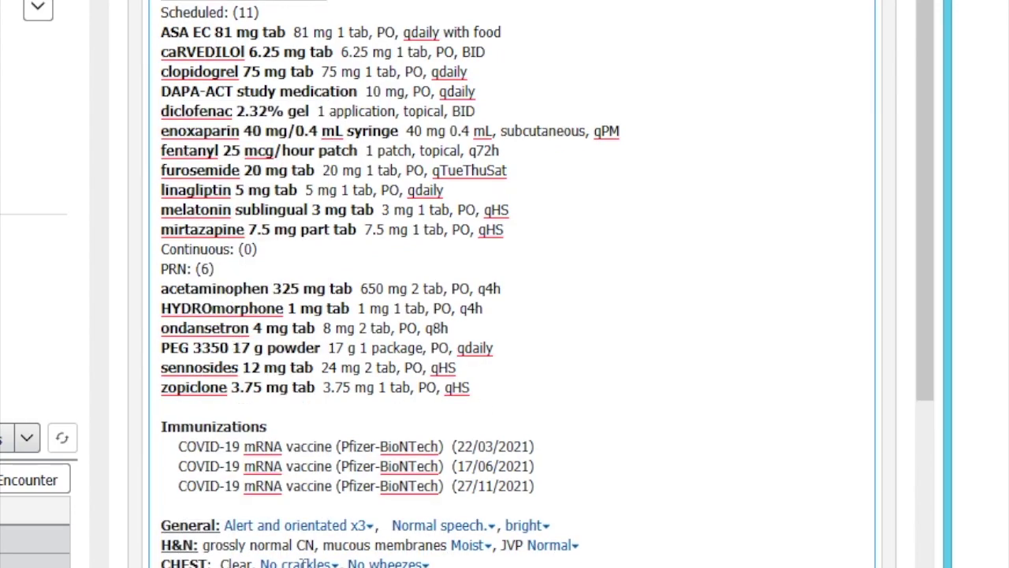
pyautogui.click(338, 563)
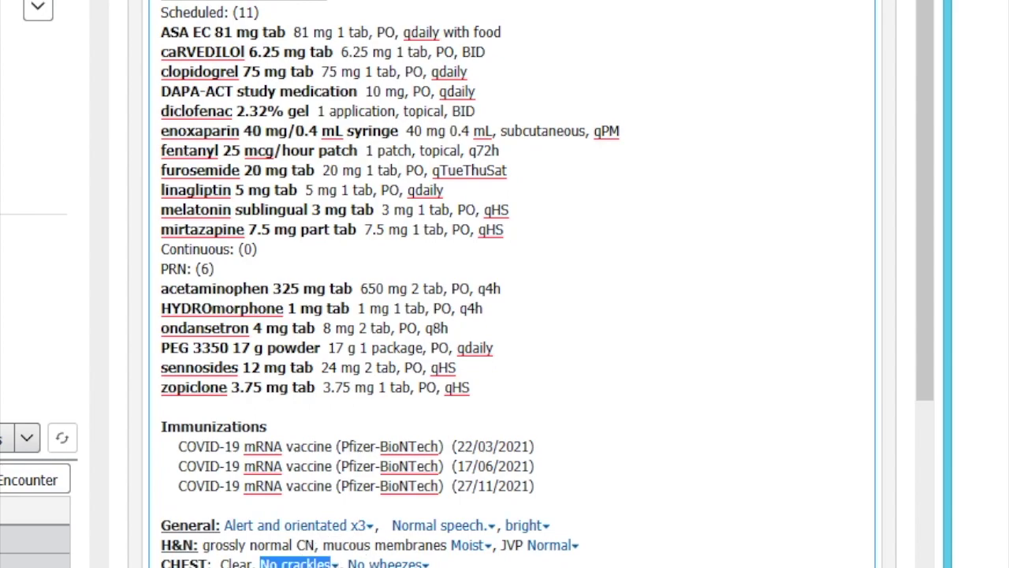
pyautogui.write('crackles left base')
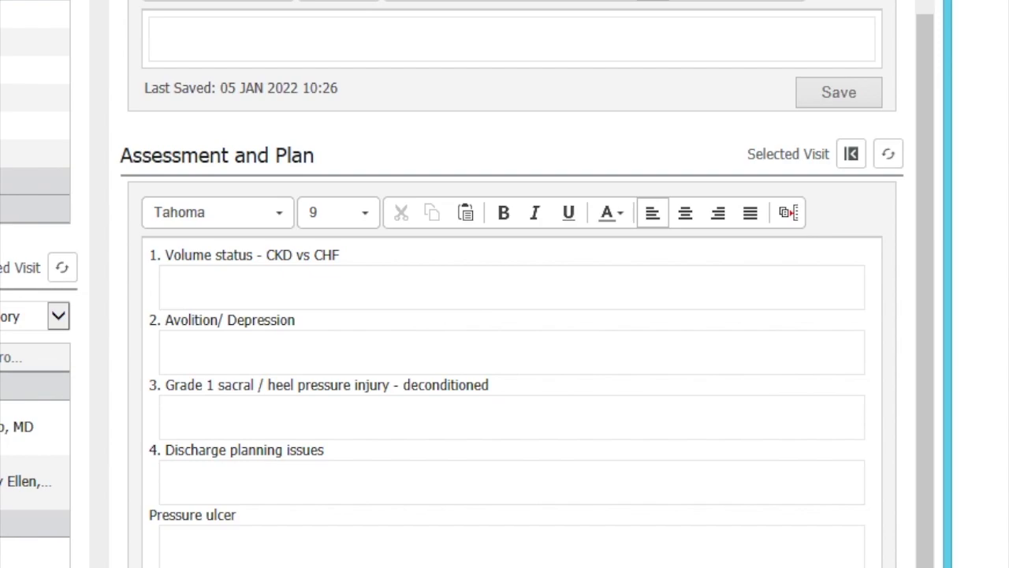
# Return to the now-empty note entry box after saving.
pyautogui.click(220, 45)
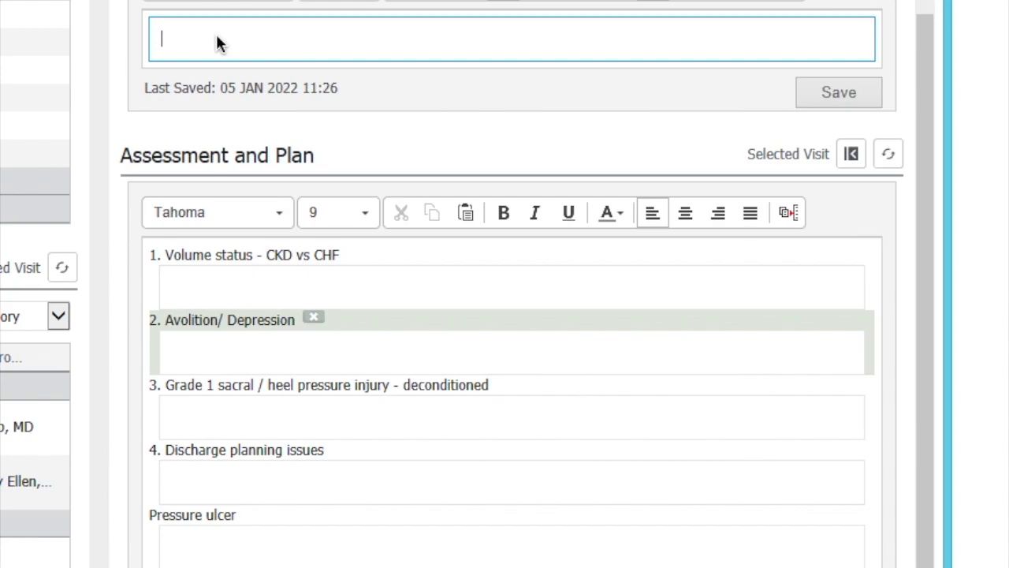
# Insert the 13_family_meeting_note template and delete 'Patient Care Coordinator' from the attendees.
pyautogui.write('..')
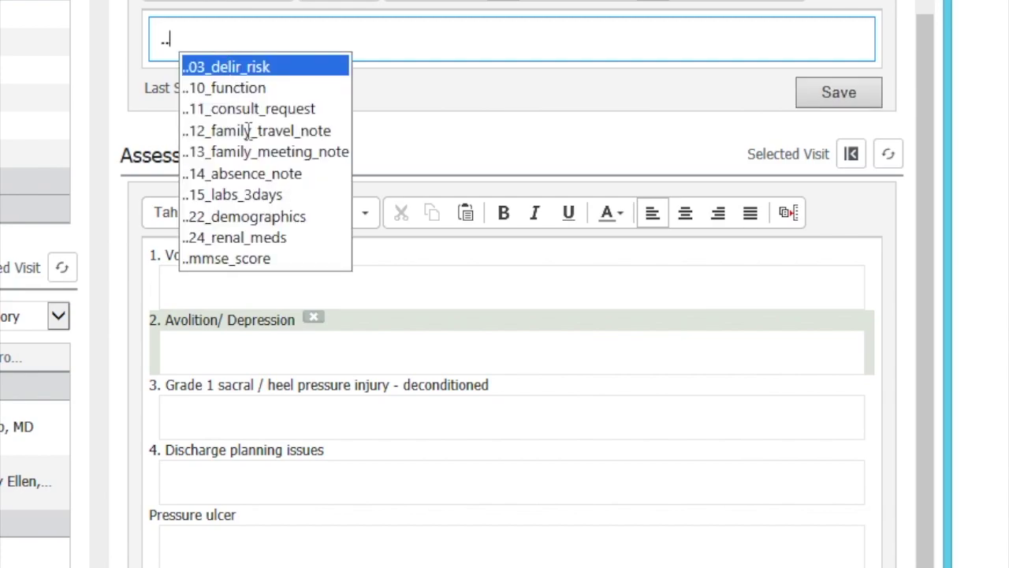
pyautogui.click(250, 153)
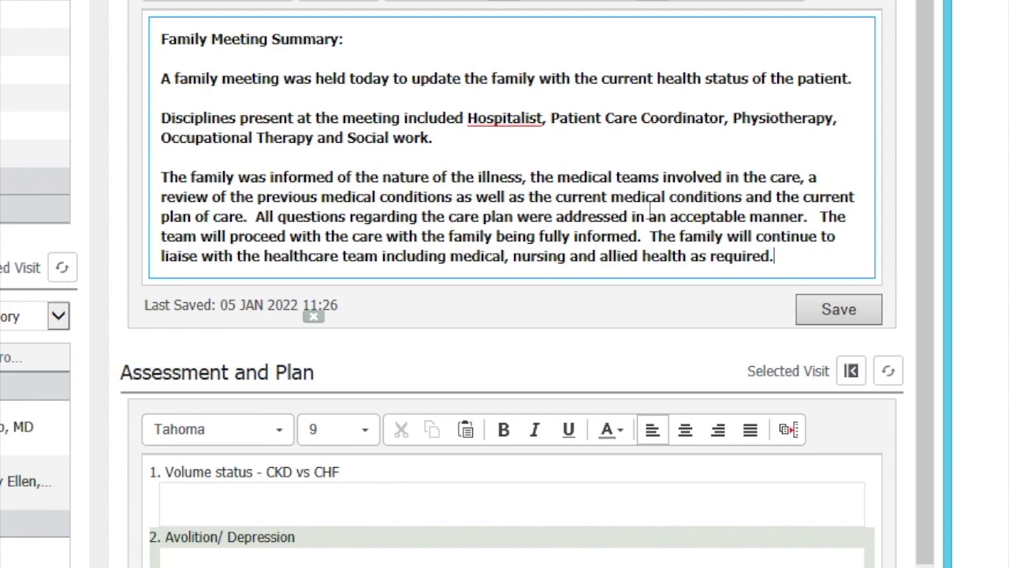
pyautogui.click(550, 122)
pyautogui.moveTo(550, 124); pyautogui.dragTo(686, 134)
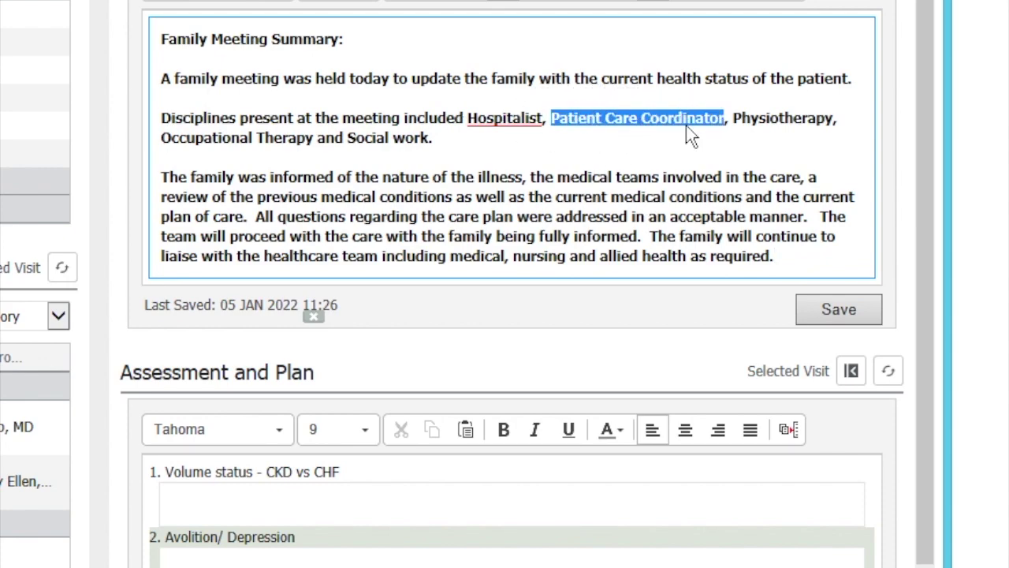
pyautogui.press('BackSpace')
pyautogui.press('BackSpace')
pyautogui.press('BackSpace')
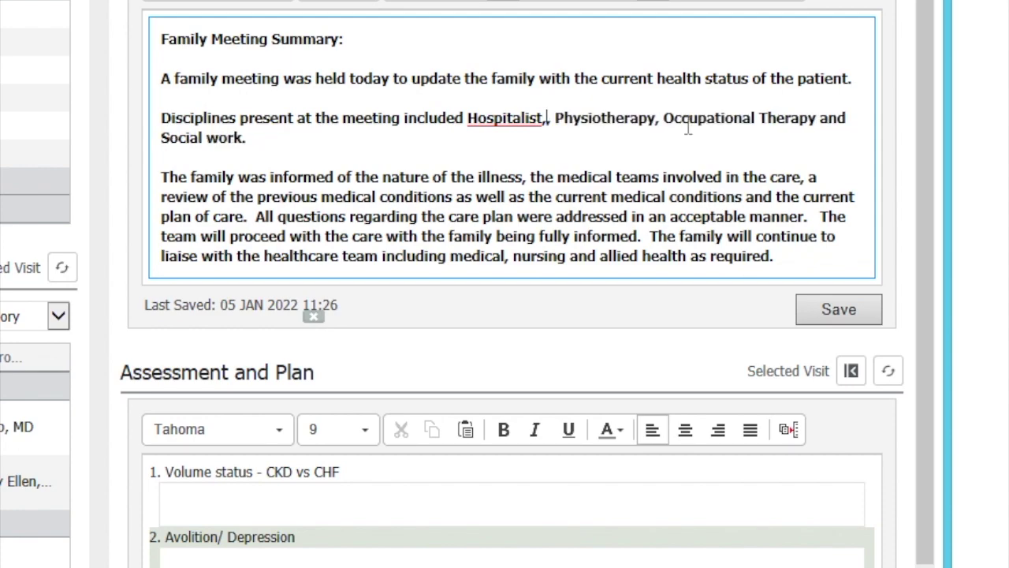
# End the note with 'all questions were answered.' on a new line and save it.
pyautogui.click(862, 260)
pyautogui.press('Return')
pyautogui.press('Return')
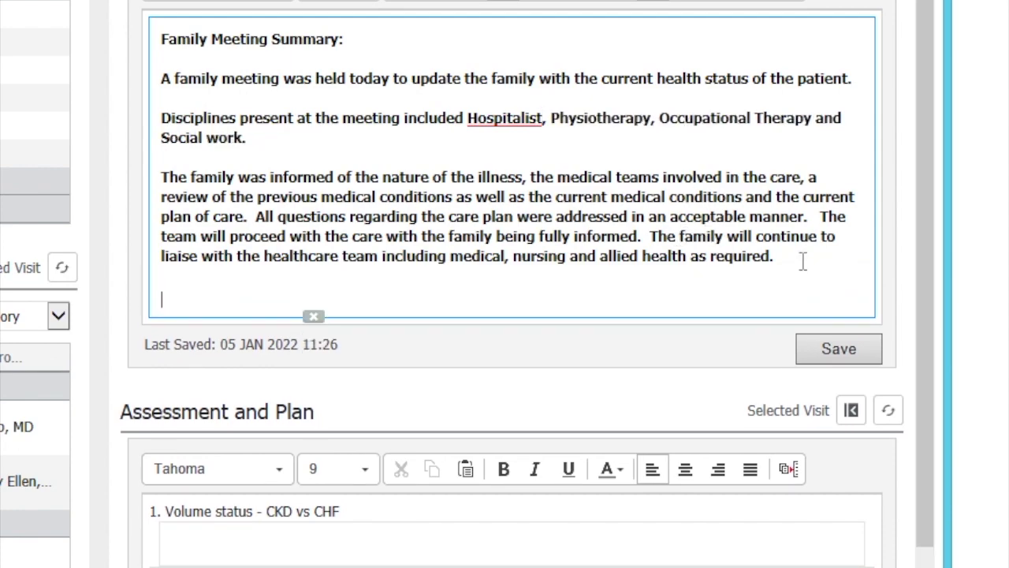
pyautogui.write('all questions ')
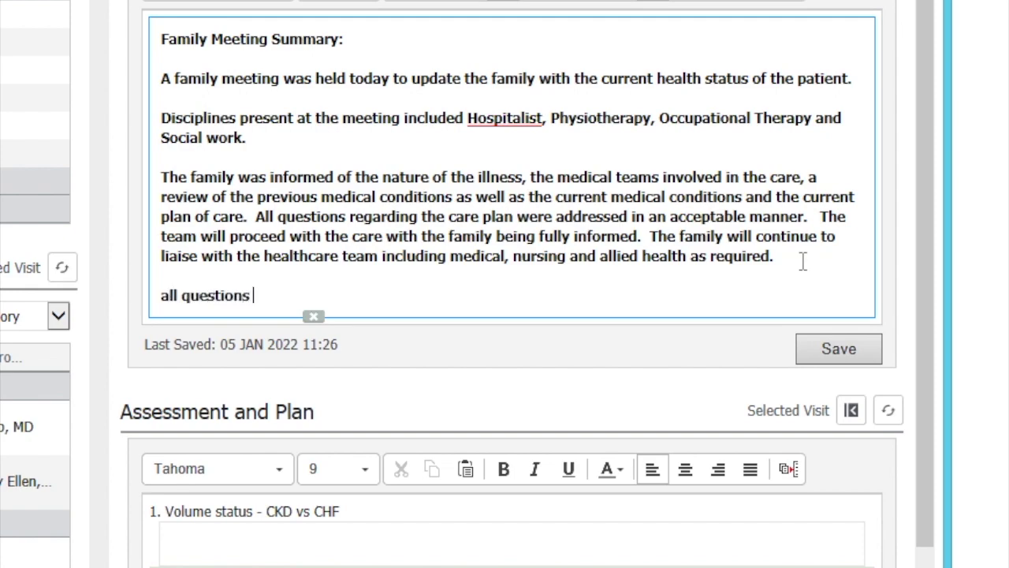
pyautogui.write('were answered.')
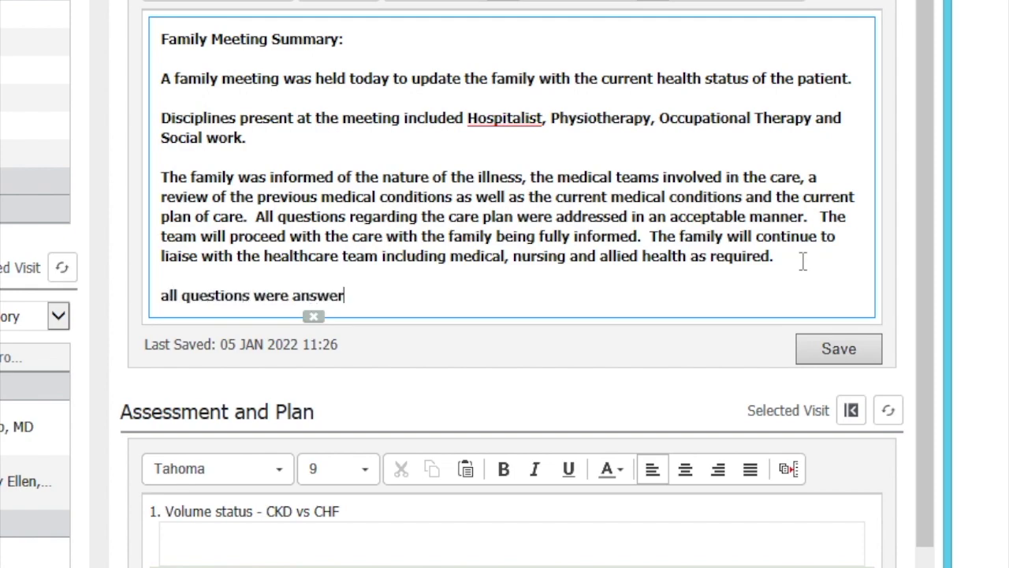
pyautogui.click(839, 348)
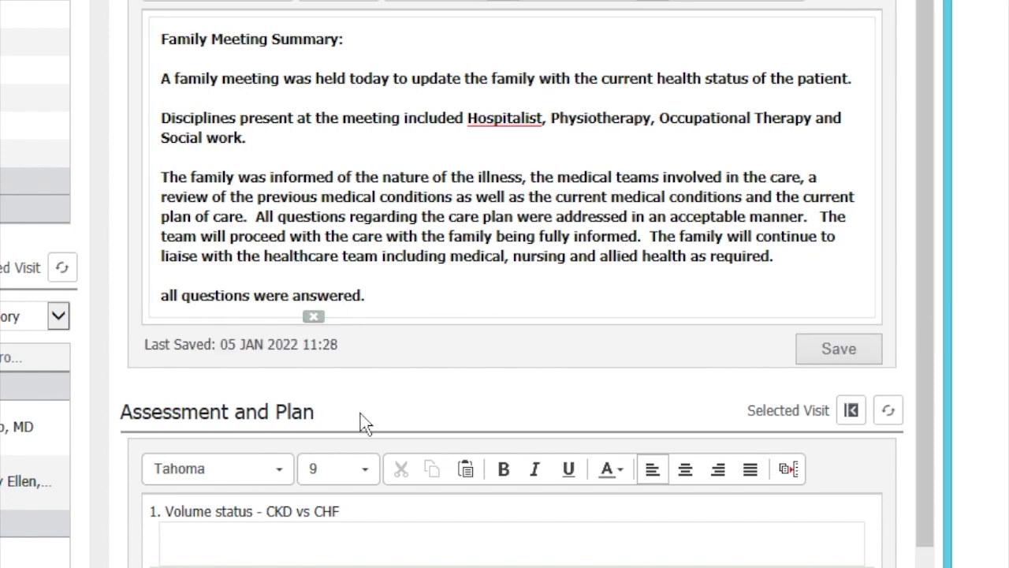
pyautogui.click(651, 59)
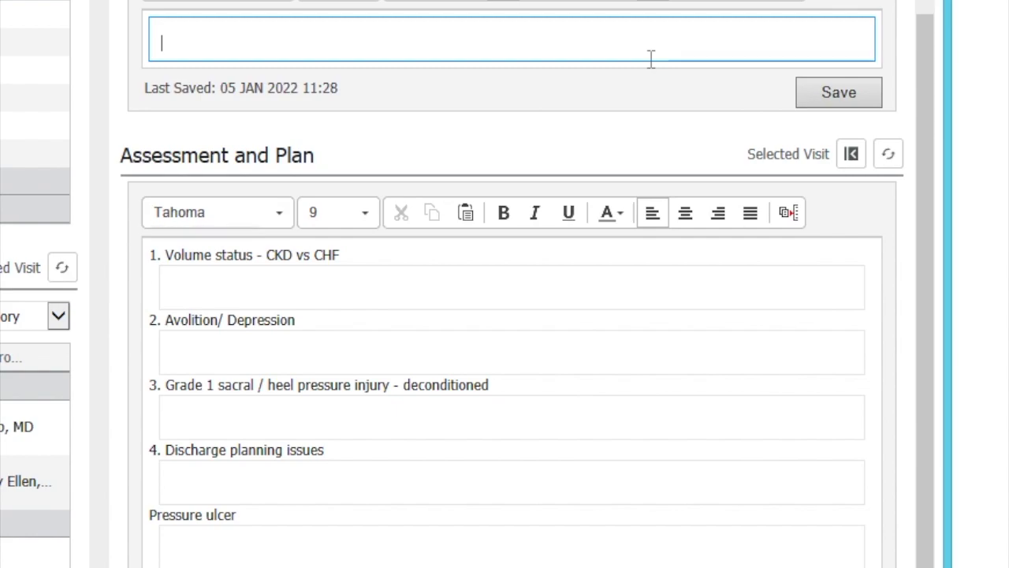
pyautogui.write(',,')
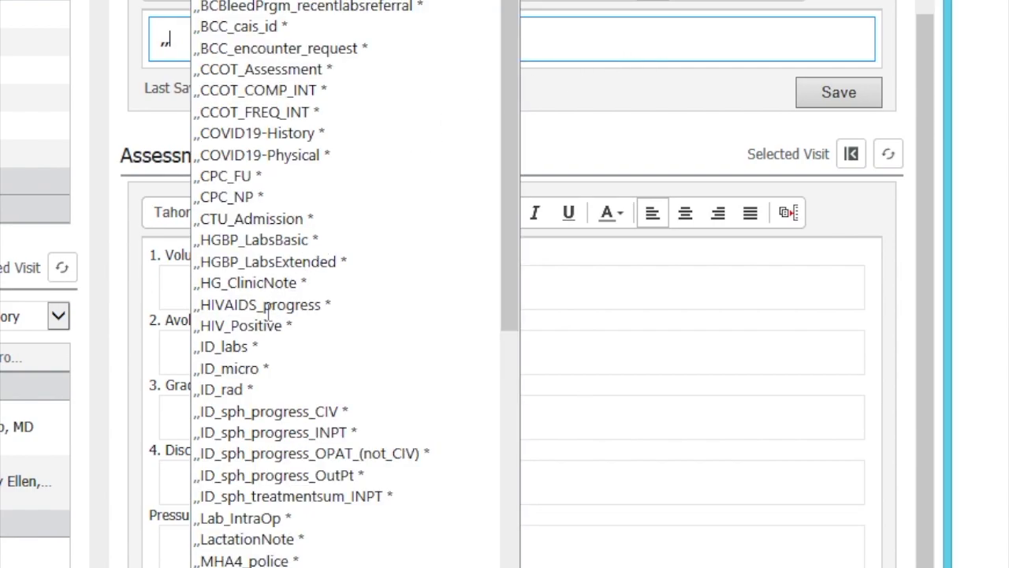
pyautogui.click(237, 368)
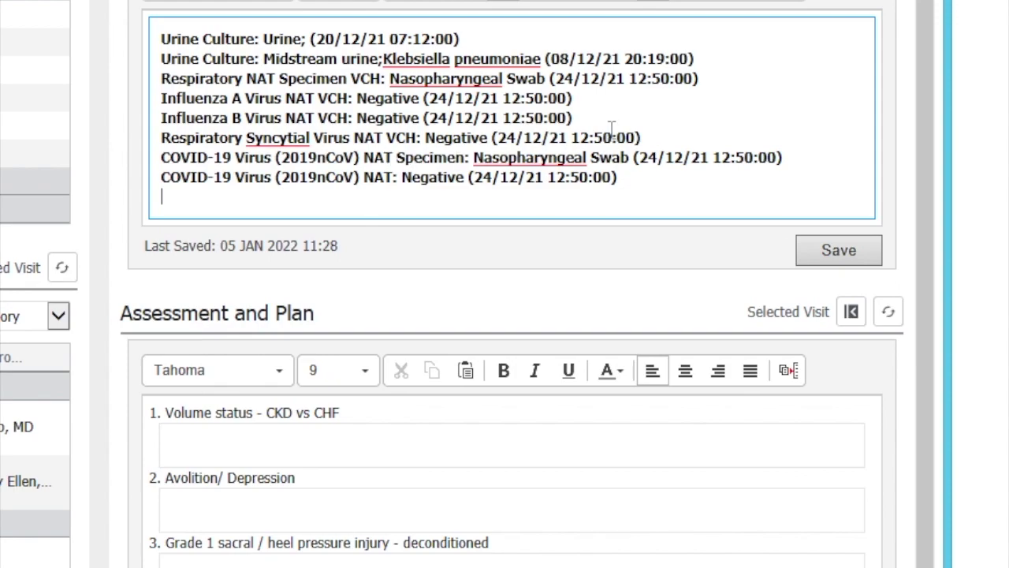
pyautogui.moveTo(647, 180); pyautogui.dragTo(110, 6)
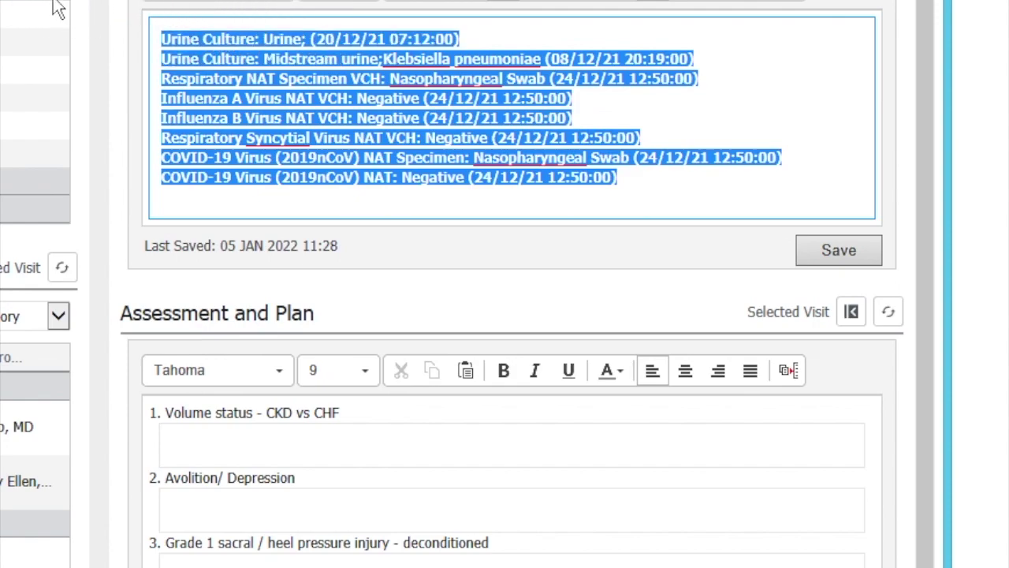
pyautogui.press('BackSpace')
pyautogui.write(',,,')
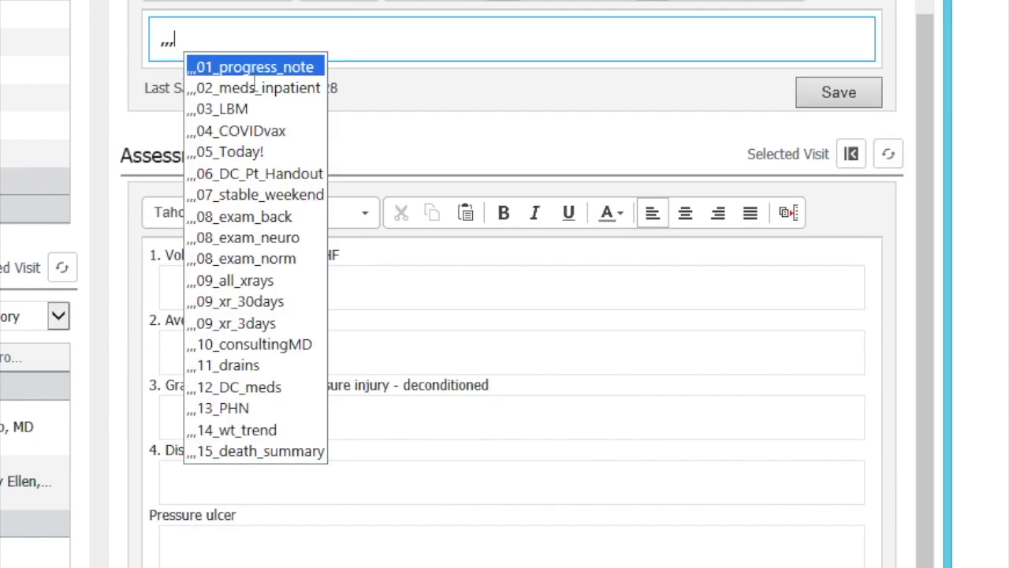
pyautogui.click(254, 82)
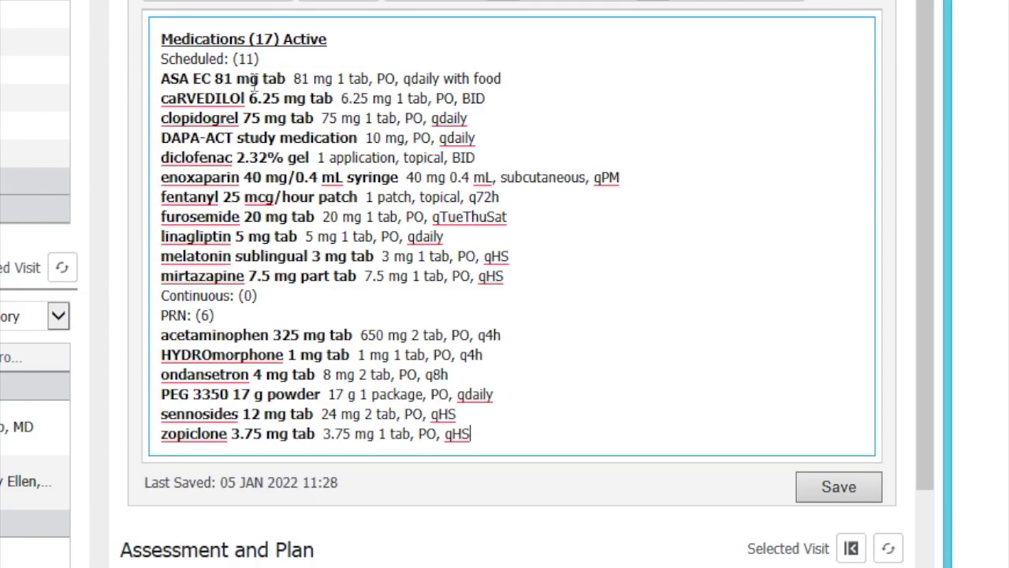
pyautogui.hotkey('ctrl', 'a')
pyautogui.press('BackSpace')
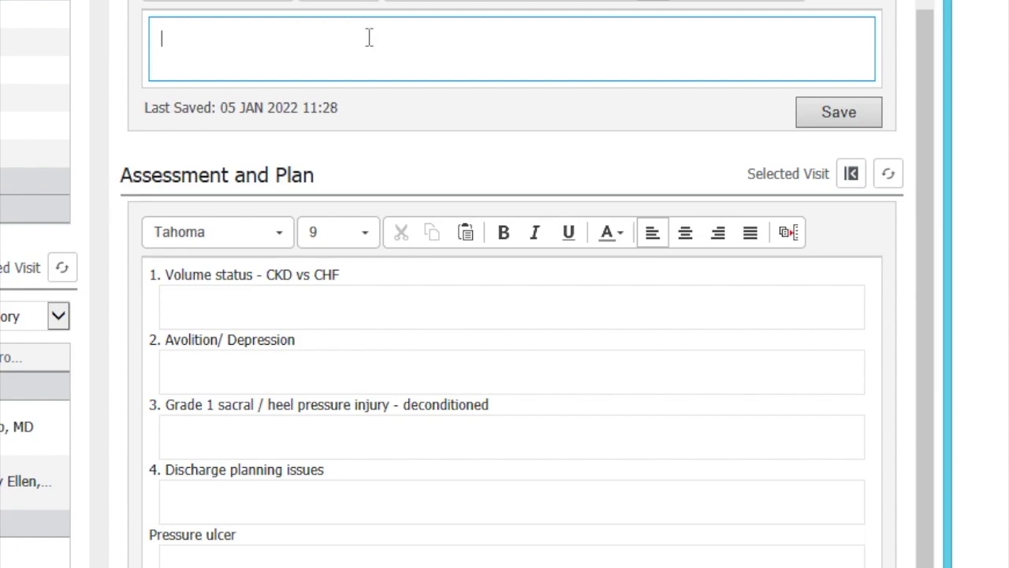
# Insert 08_exam_back and record right-sided, tender lumbar spine with no rectal tone.
pyautogui.write(',,,')
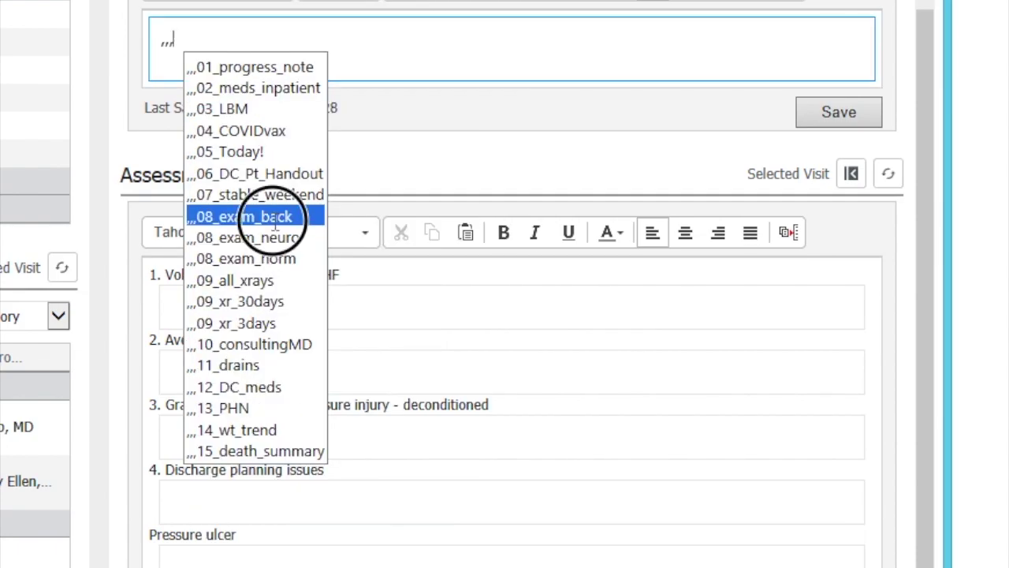
pyautogui.click(303, 218)
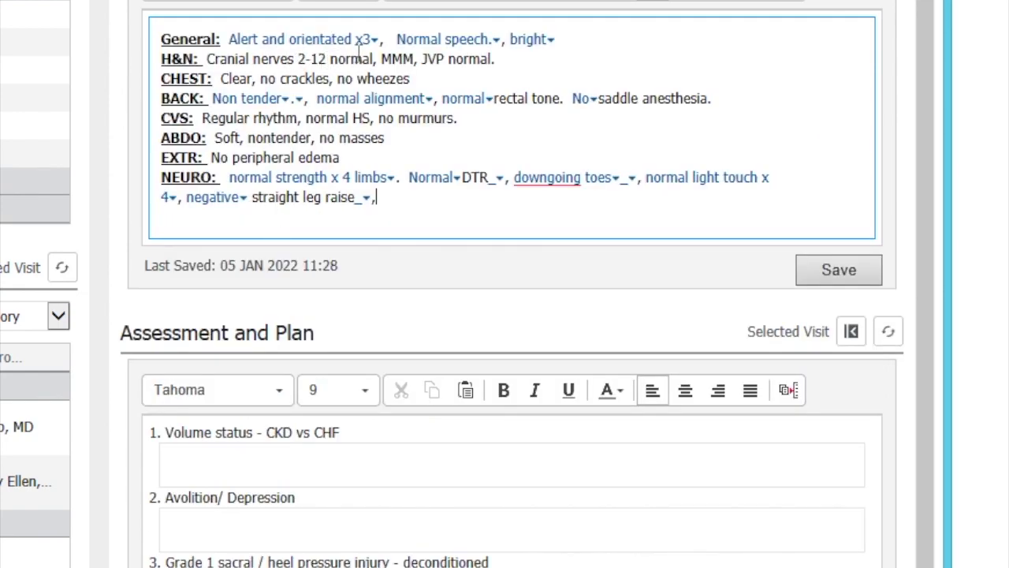
pyautogui.click(299, 98)
pyautogui.click(317, 154)
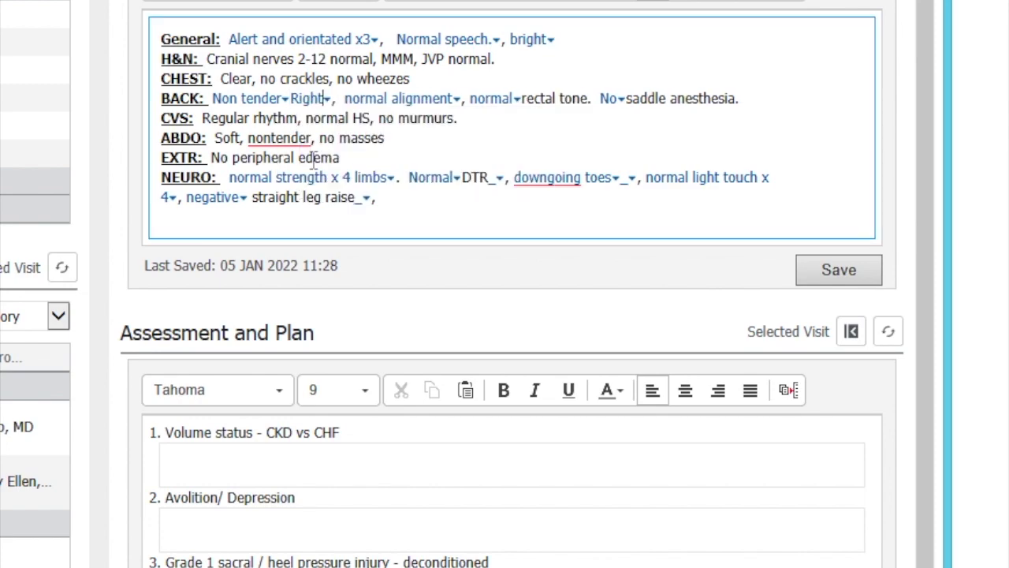
pyautogui.click(286, 100)
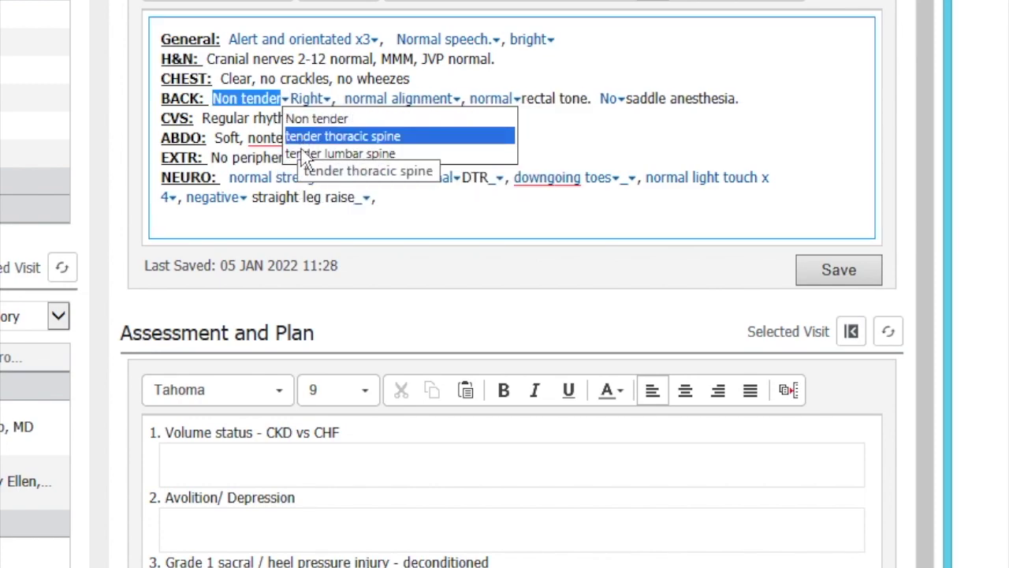
pyautogui.click(306, 153)
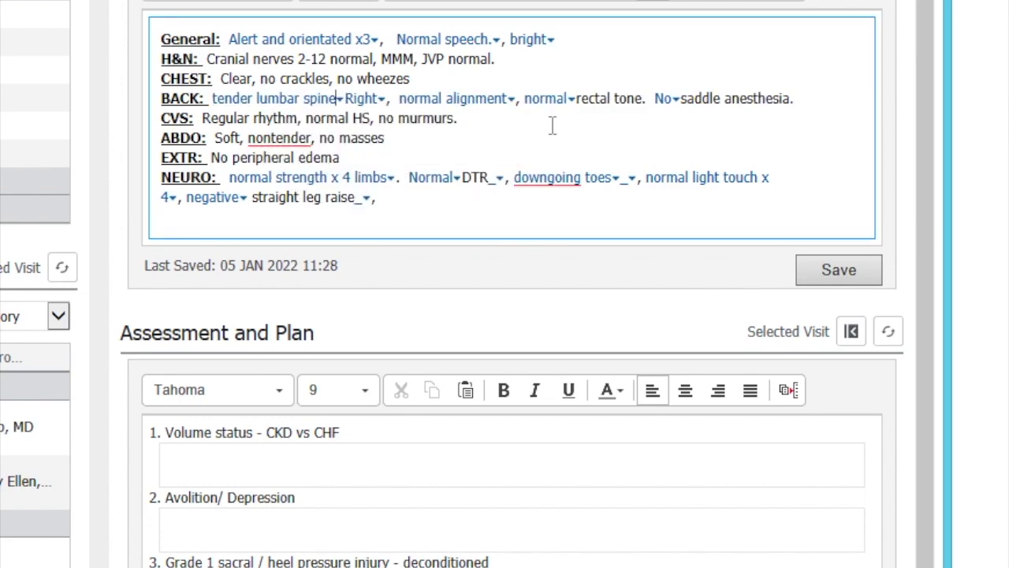
pyautogui.click(572, 100)
pyautogui.click(570, 98)
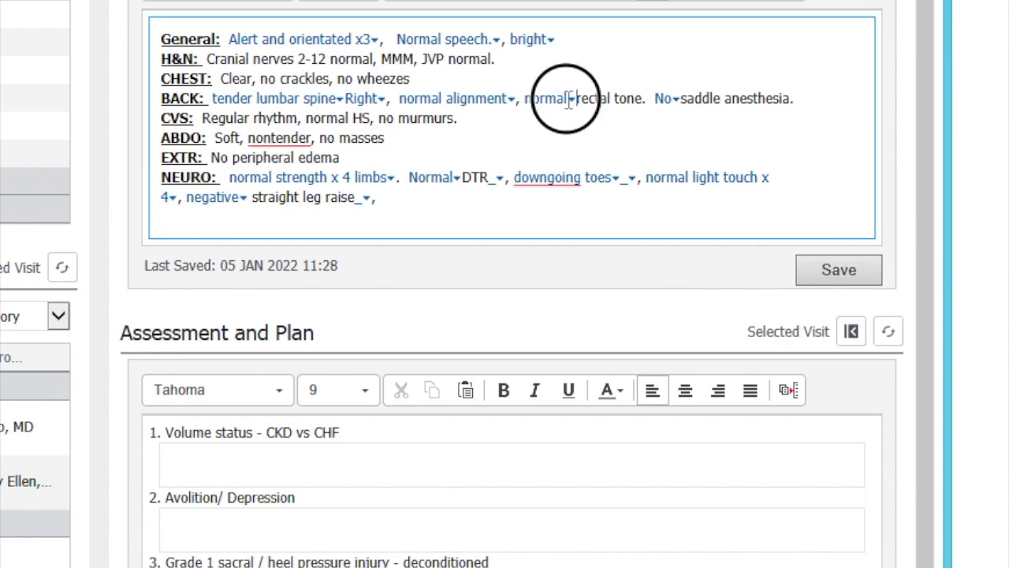
pyautogui.click(577, 151)
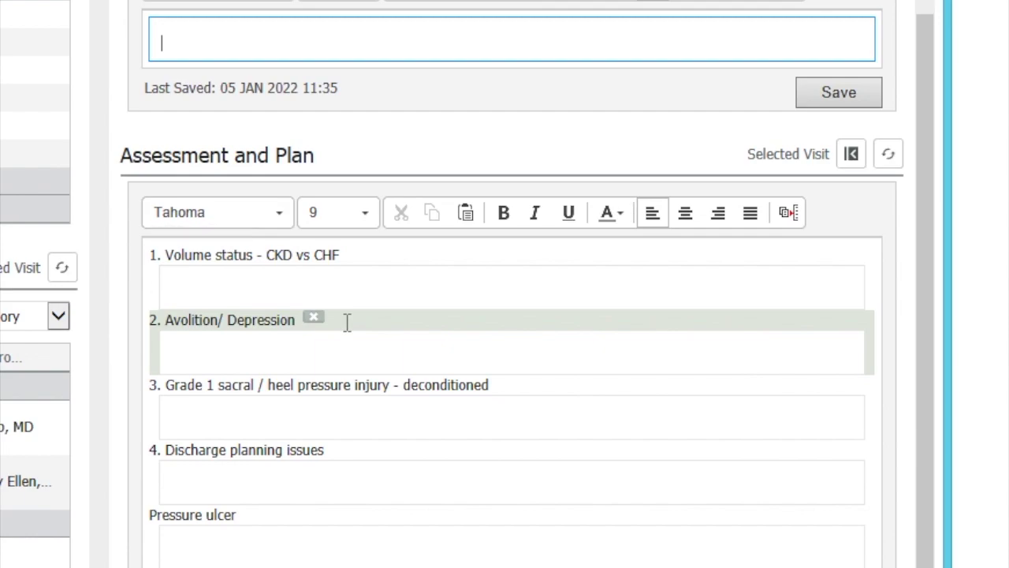
# Insert the ID_micro microbiology results autotext into the note.
pyautogui.write(',,')
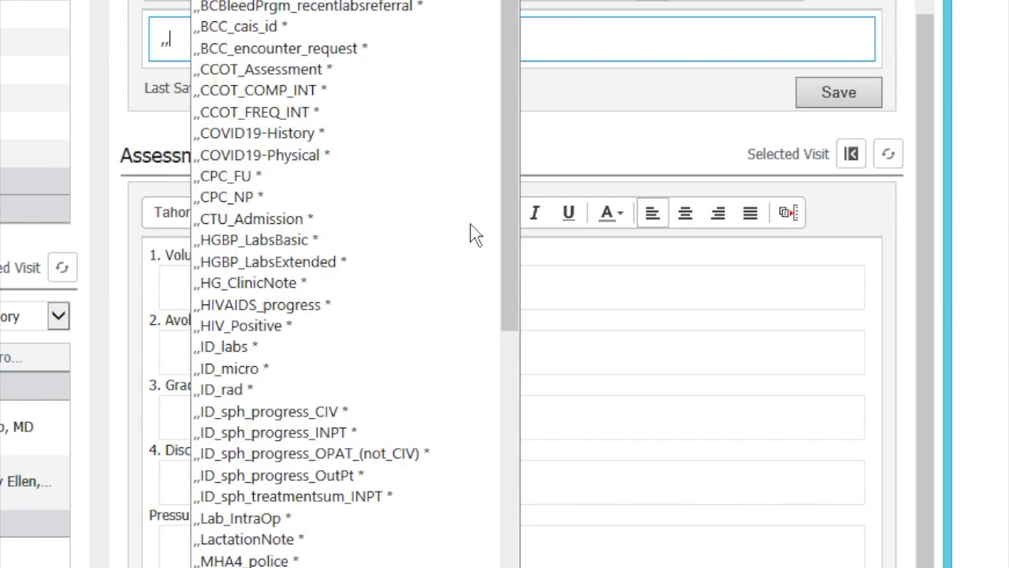
pyautogui.moveTo(517, 238); pyautogui.dragTo(519, 437)
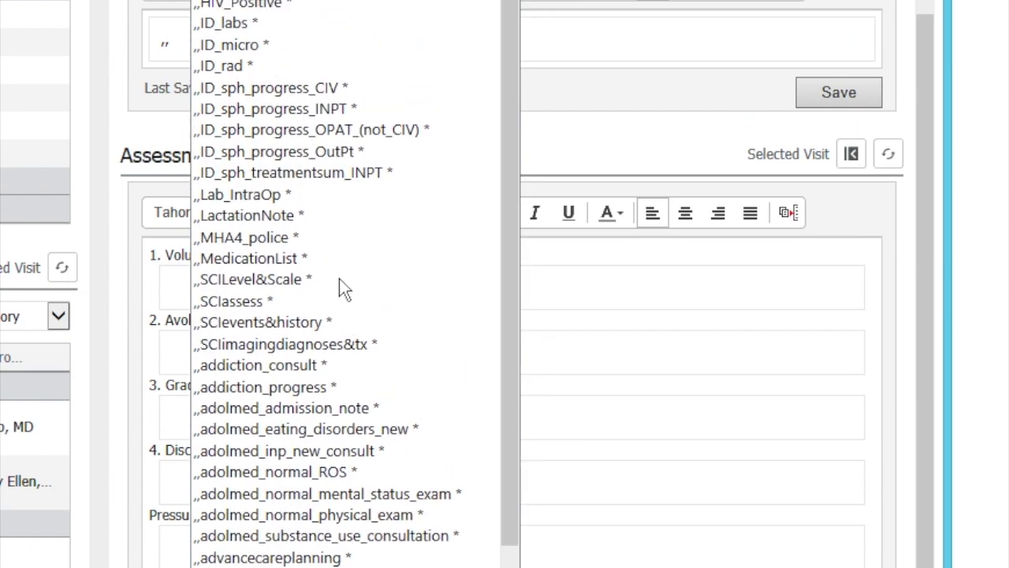
pyautogui.click(251, 47)
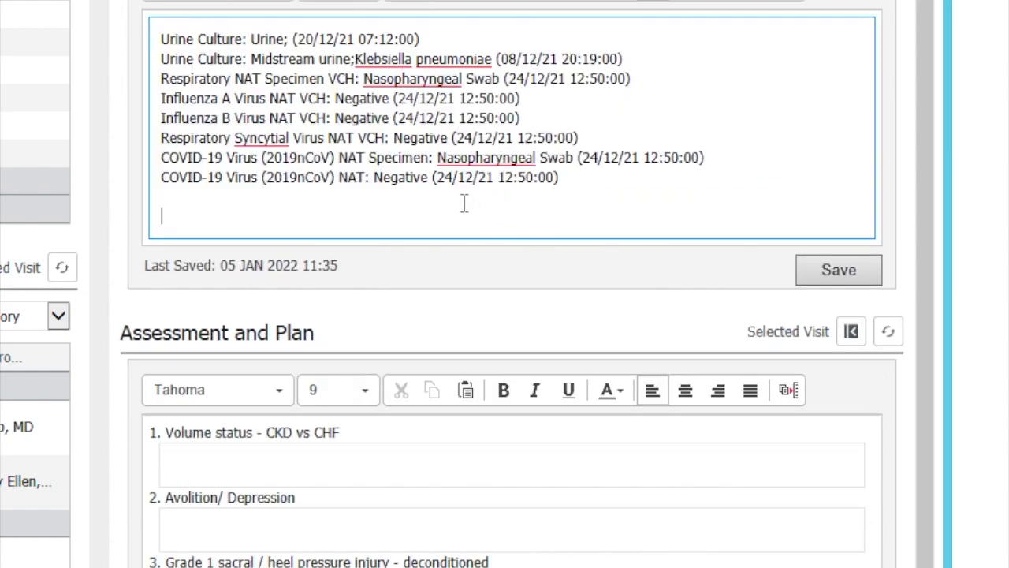
# Insert the all_codestatus code status (3-No CPR) and start a new line below it.
pyautogui.write(',,')
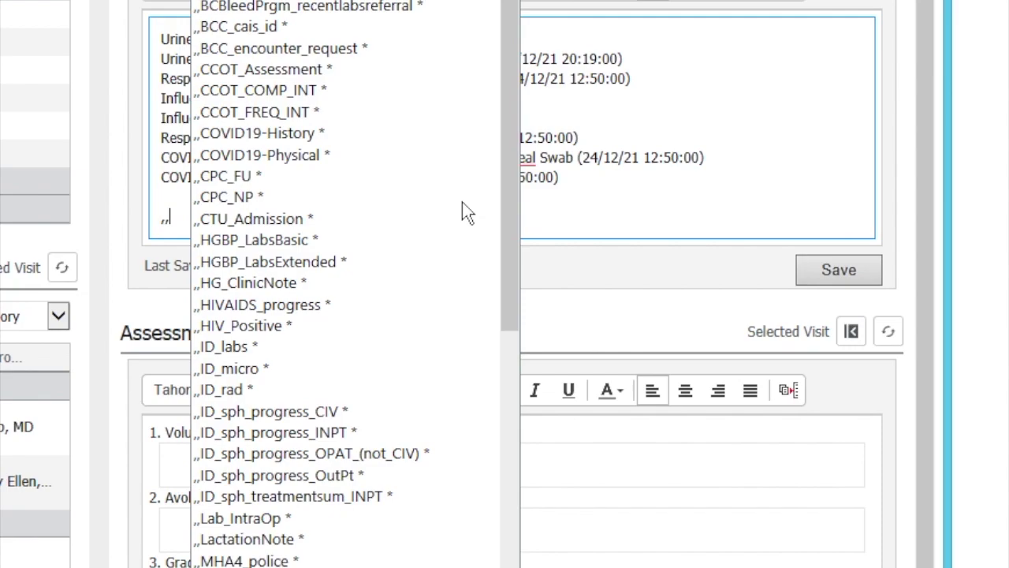
pyautogui.moveTo(514, 292); pyautogui.dragTo(510, 482)
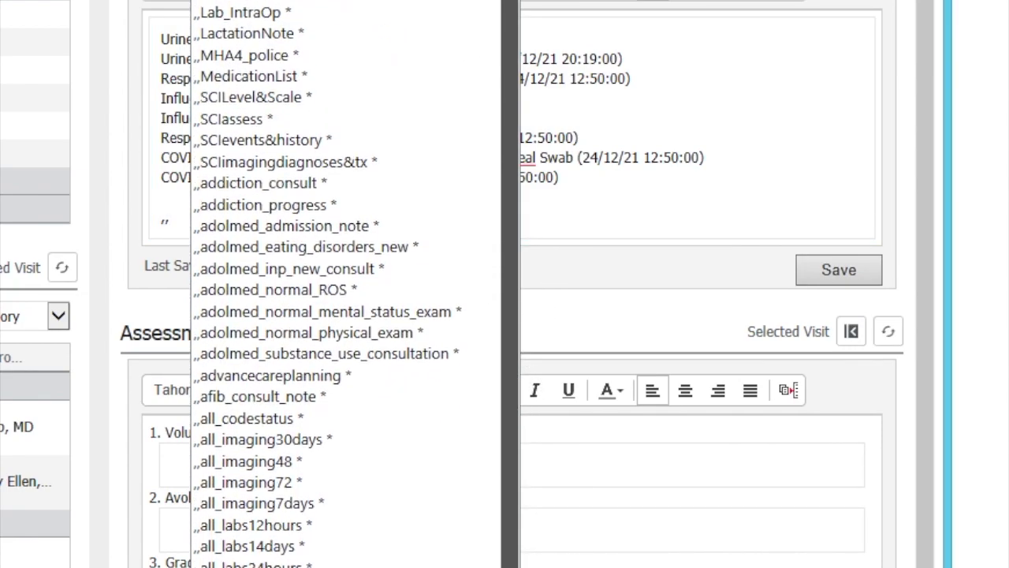
pyautogui.click(260, 418)
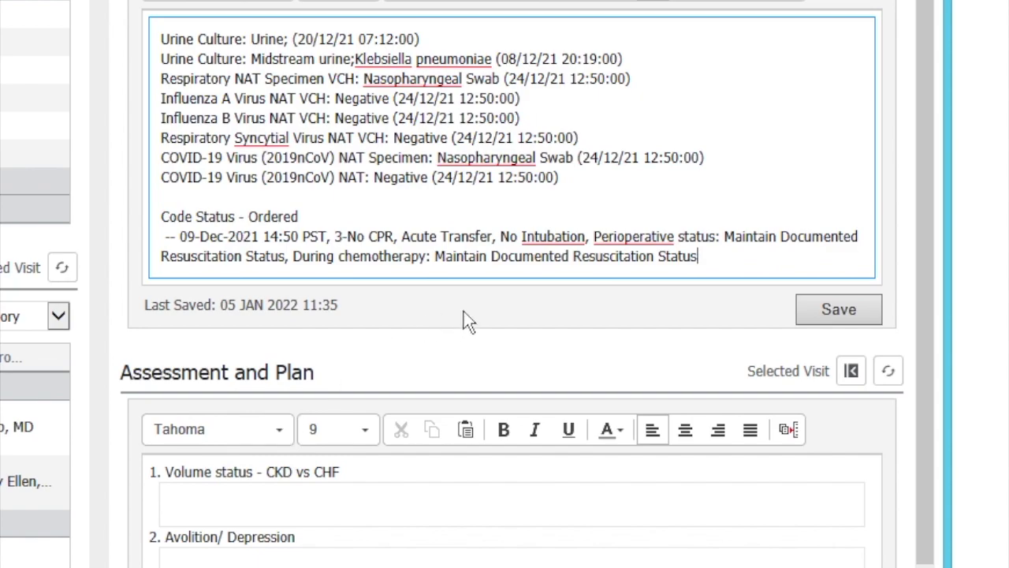
pyautogui.press('Return')
pyautogui.press('Return')
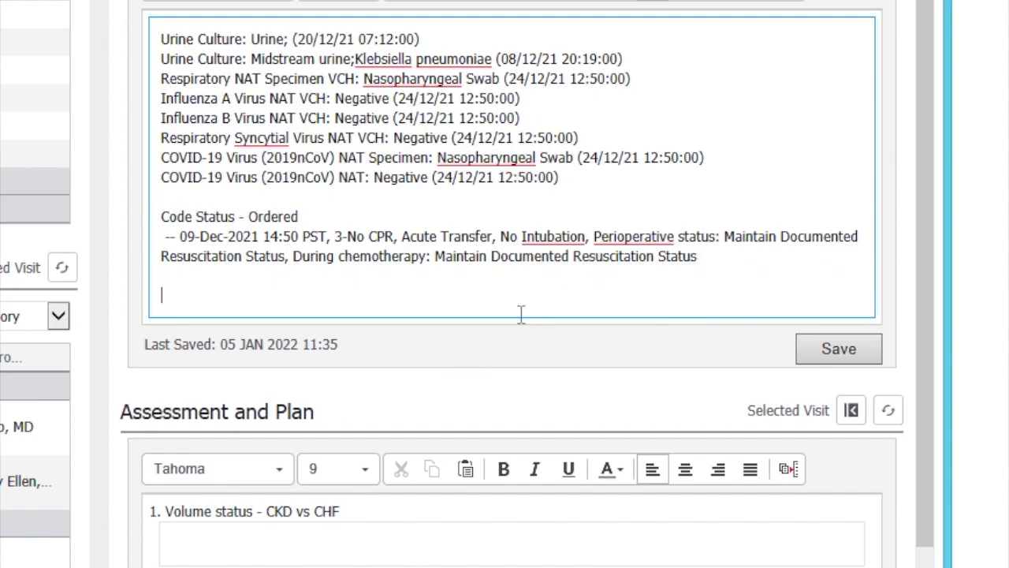
pyautogui.write('.')
pyautogui.write(',,')
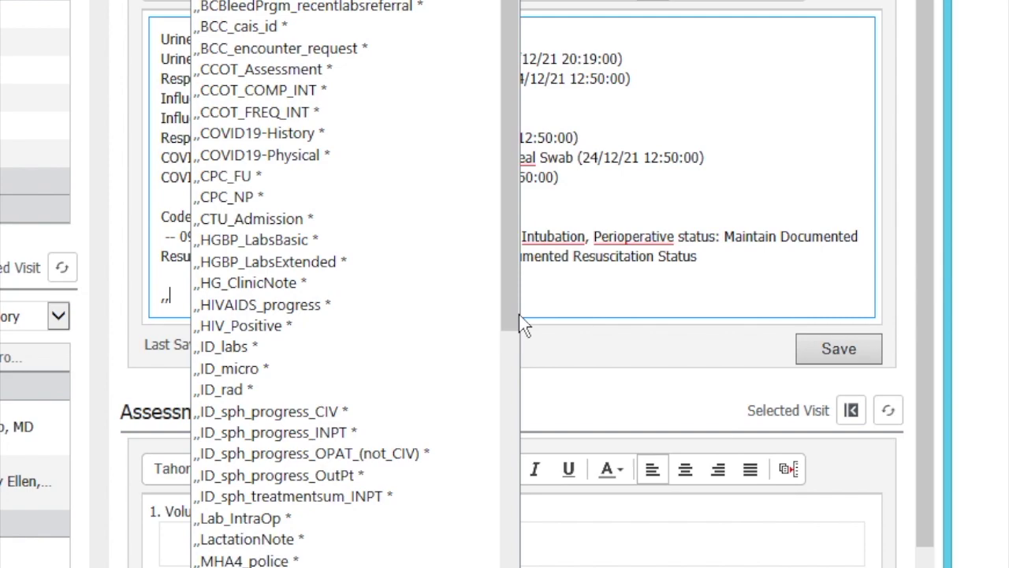
pyautogui.moveTo(516, 249); pyautogui.dragTo(507, 567)
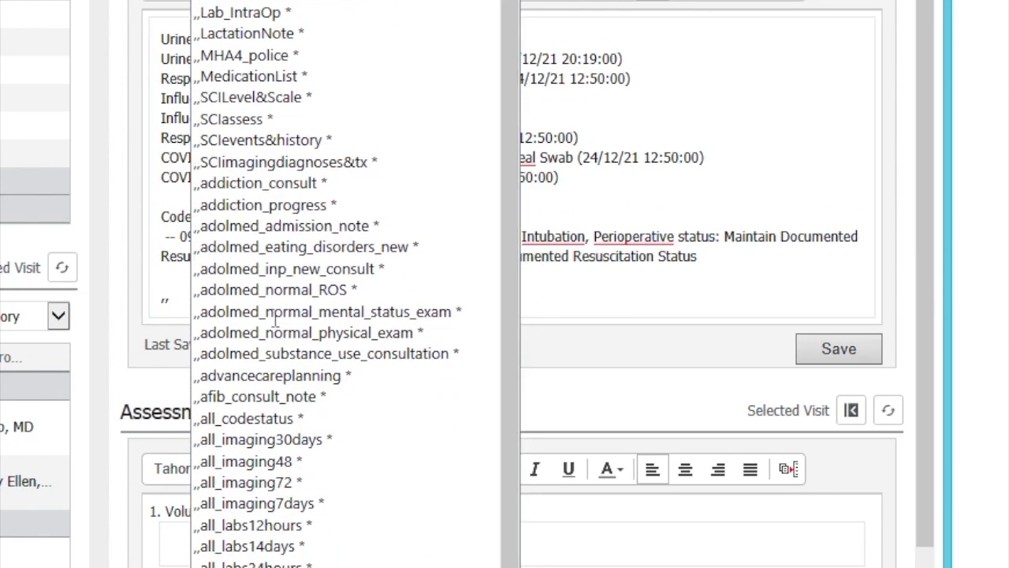
pyautogui.moveTo(517, 299); pyautogui.dragTo(500, 2)
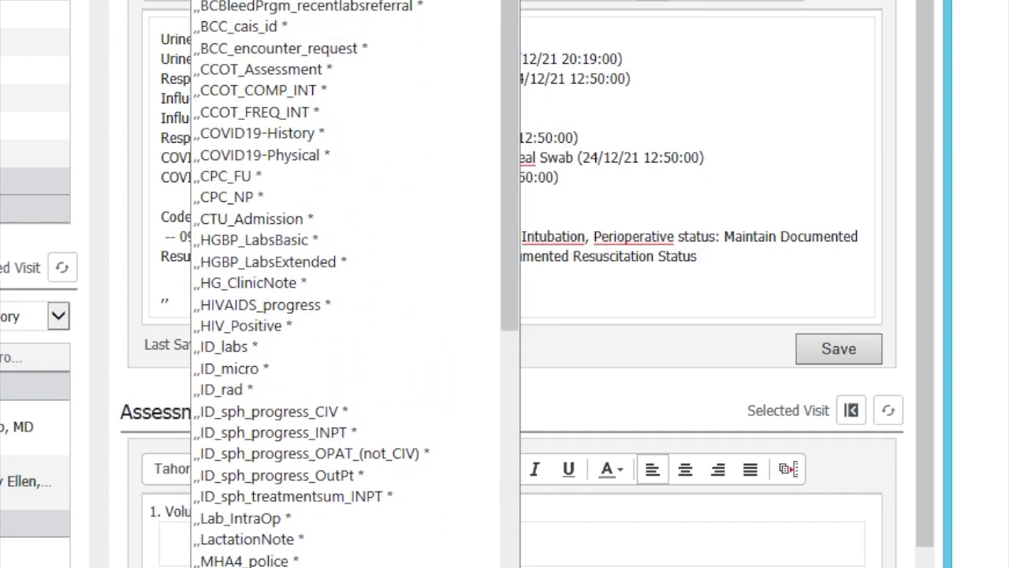
pyautogui.click(510, 368)
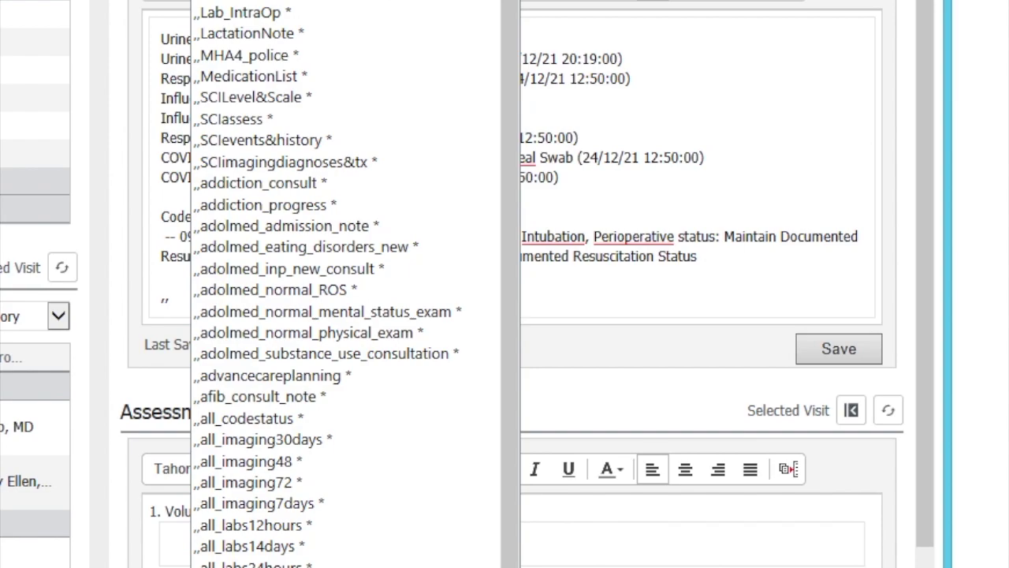
pyautogui.click(582, 290)
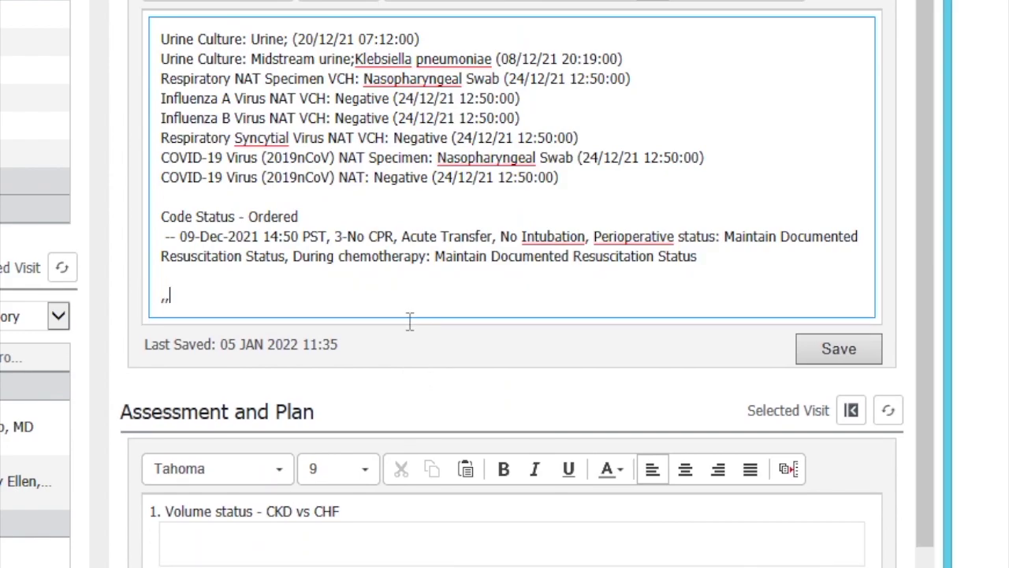
pyautogui.write(',,,')
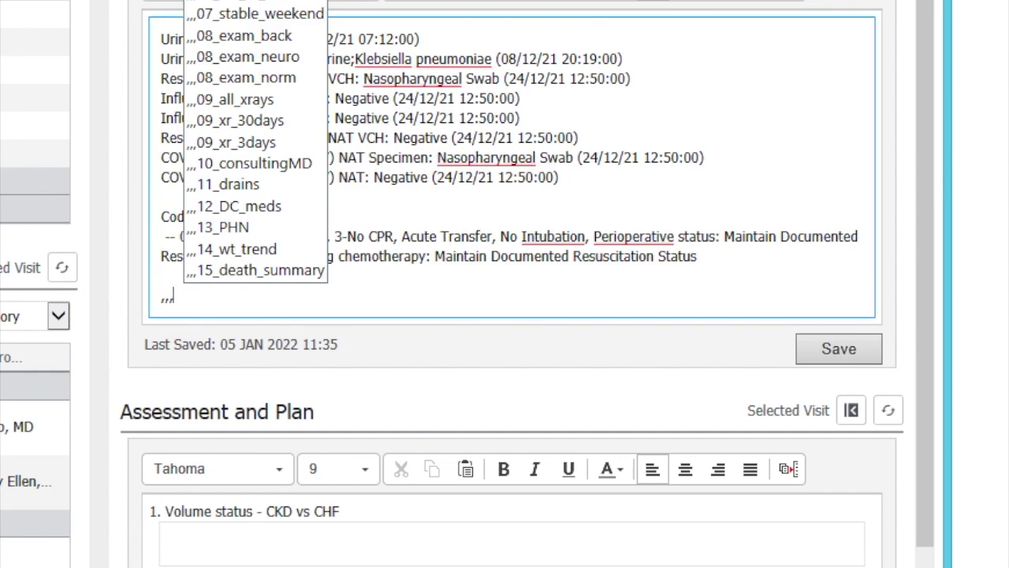
pyautogui.press('Return')
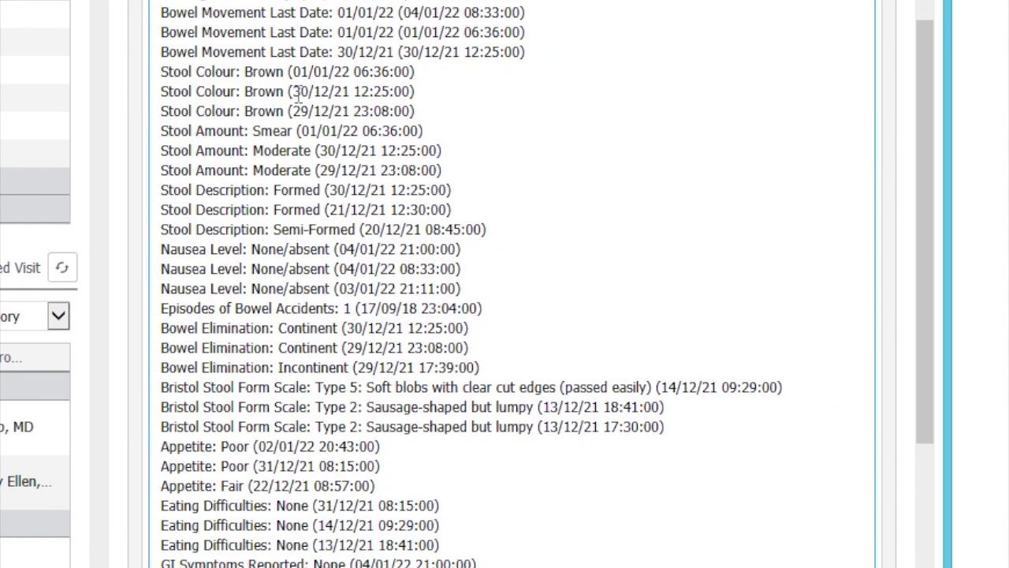
pyautogui.scroll(3, 334, 83)
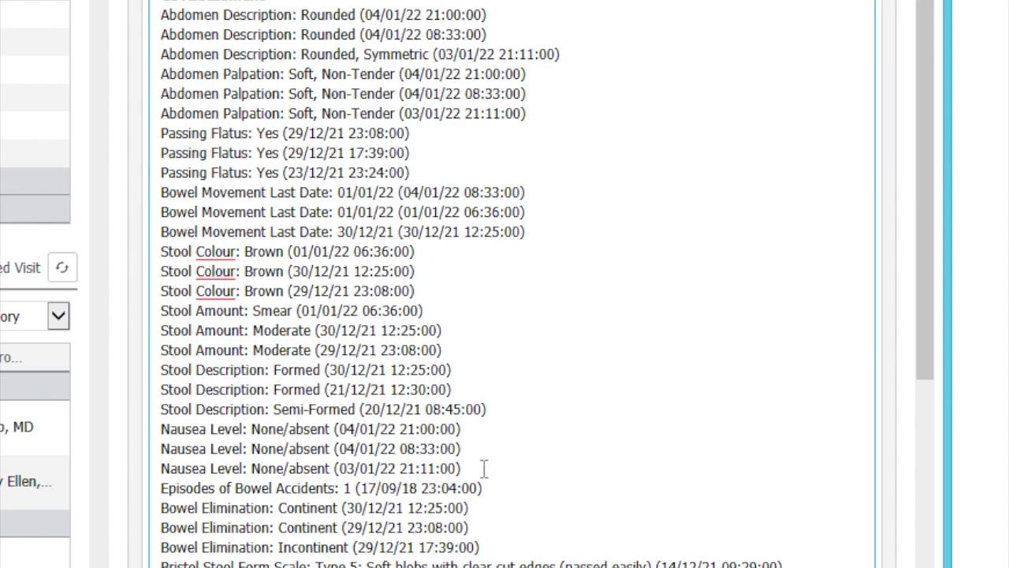
pyautogui.click(158, 2)
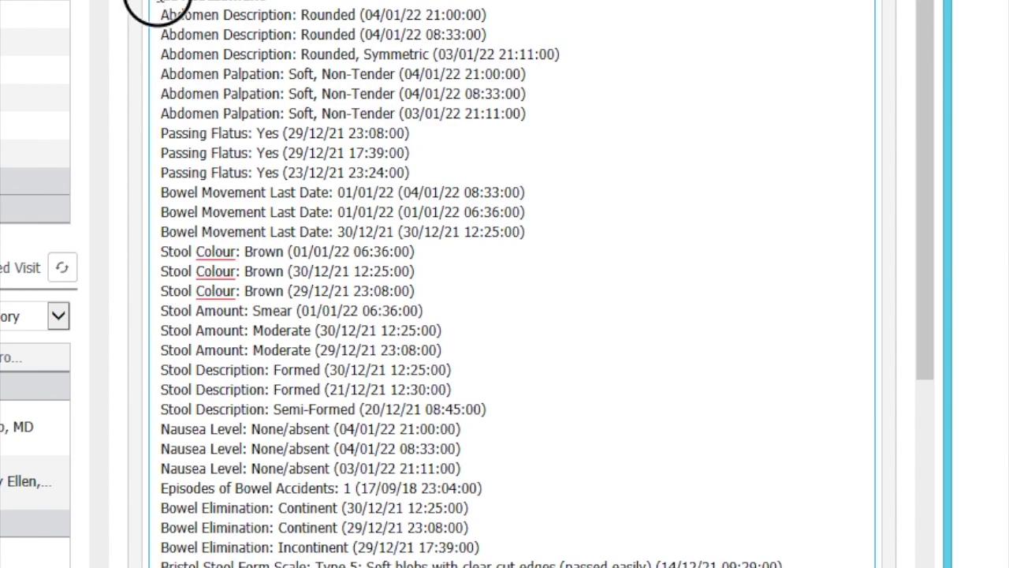
pyautogui.moveTo(159, 2); pyautogui.dragTo(474, 567)
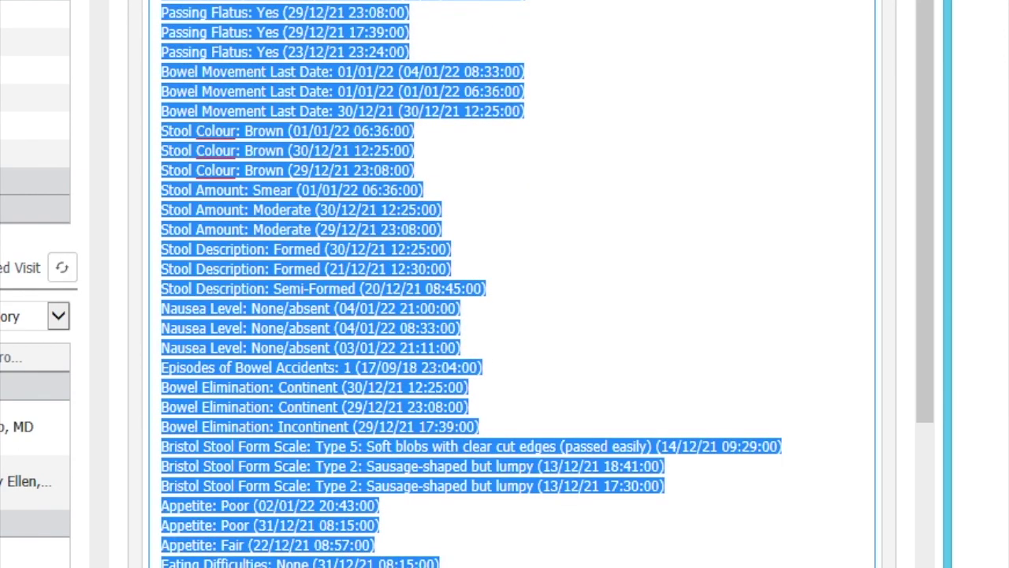
pyautogui.press('Delete')
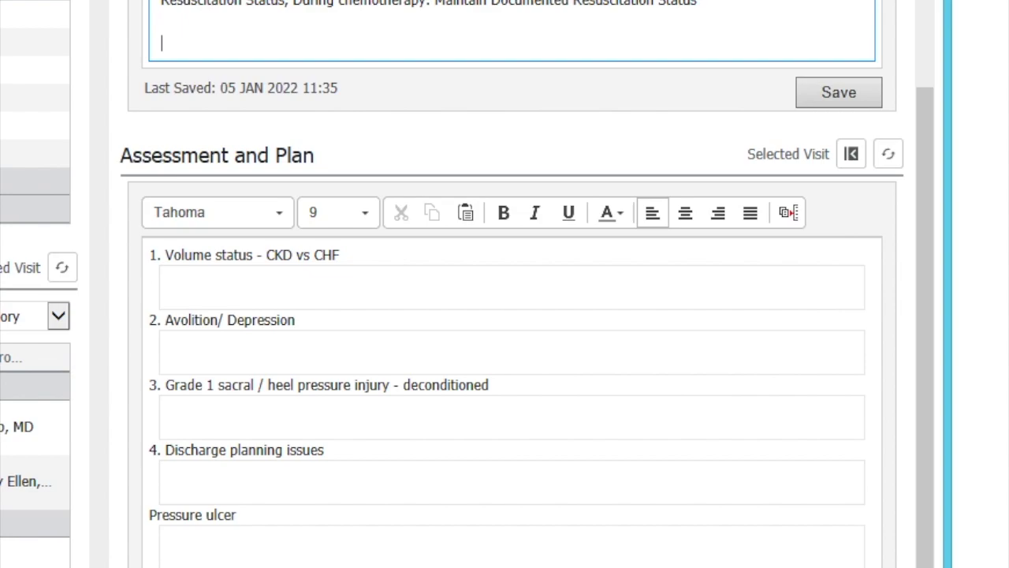
pyautogui.press('BackSpace')
# Add a blank line after the 3-No CPR code status.
pyautogui.press('Return')
pyautogui.press('Return')
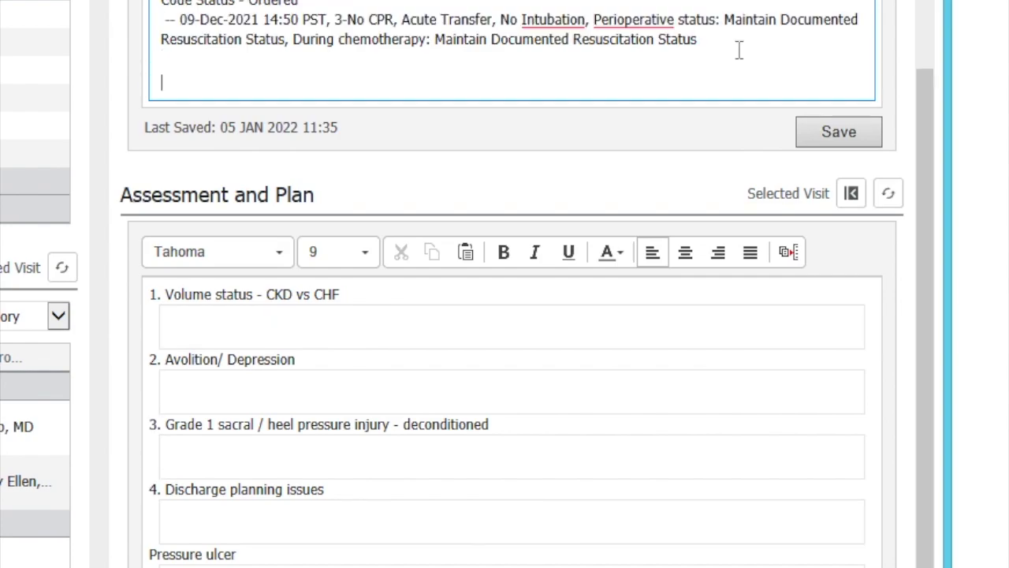